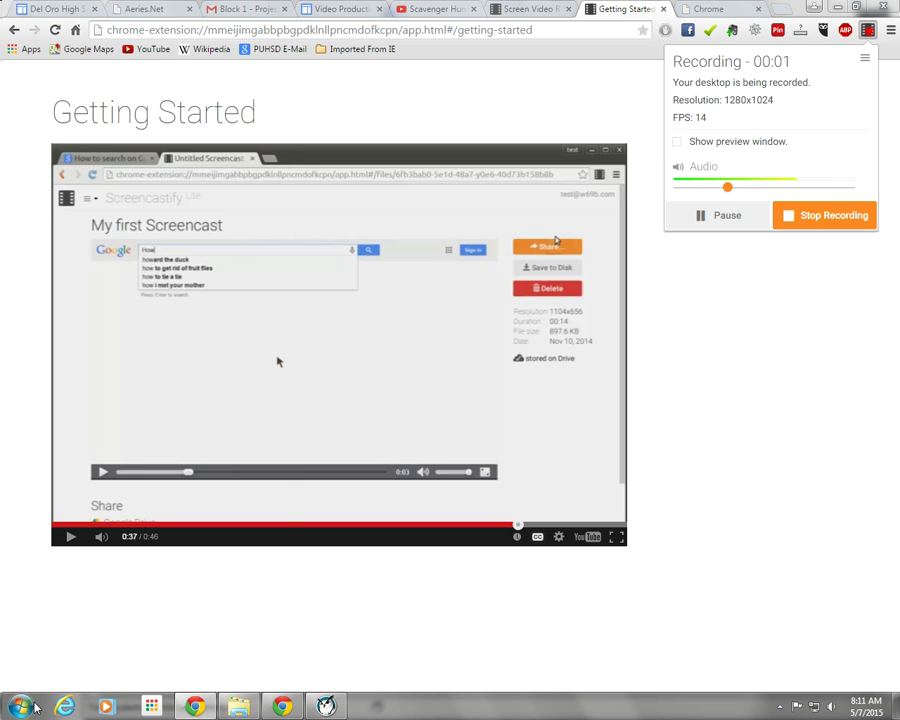
Launch Adobe Premiere Pro CS5 from the Windows Start menu.
left_click(35, 707)
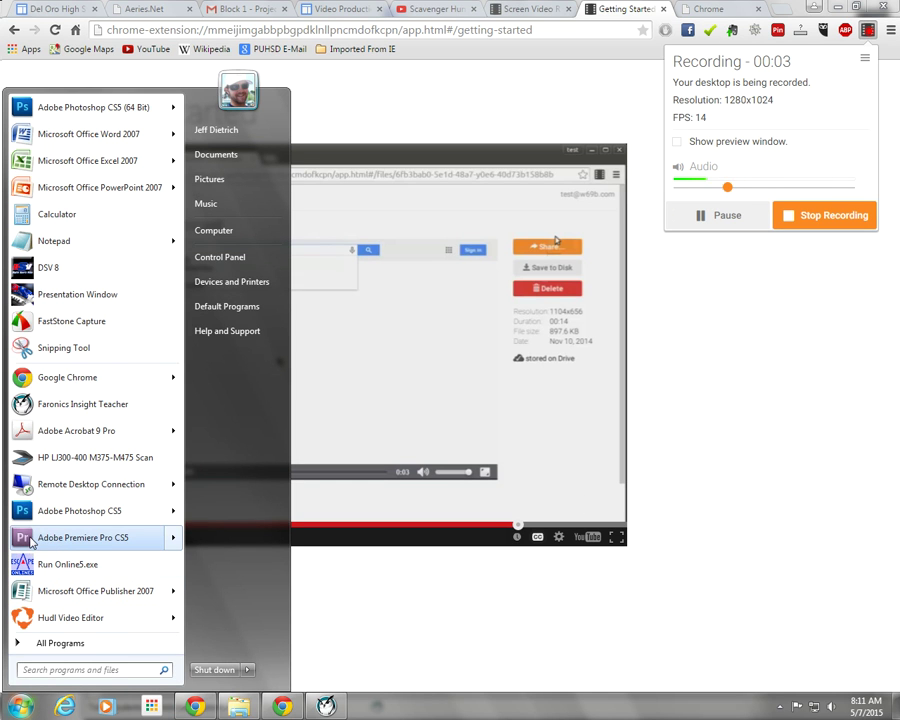
left_click(78, 540)
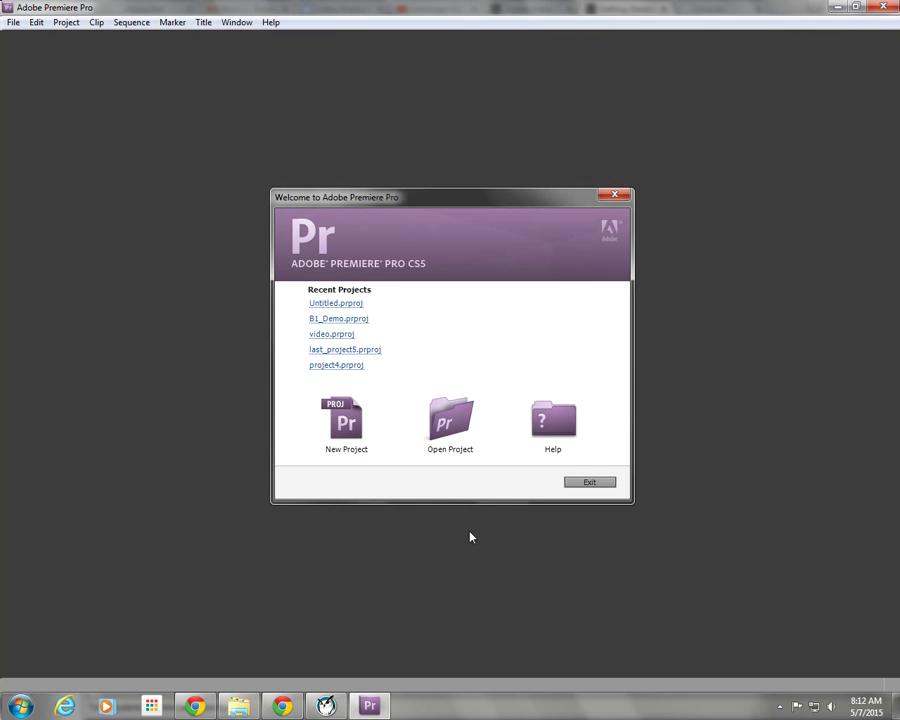
Create a new project in T:\Scavenger Hunt\Edit, named with the student's surname and _Project 4.
left_click(345, 428)
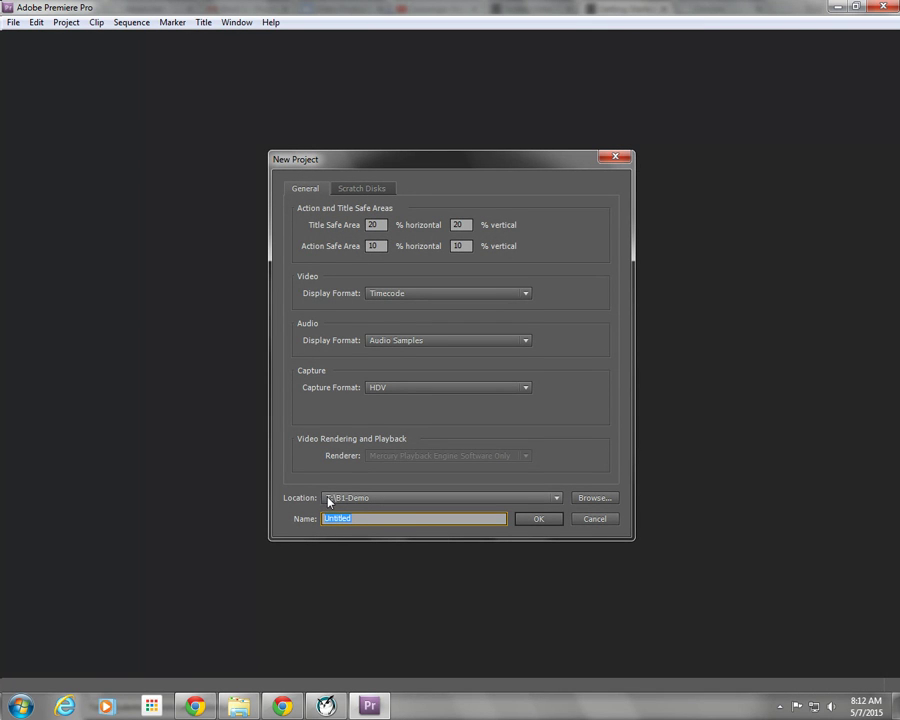
left_click(598, 498)
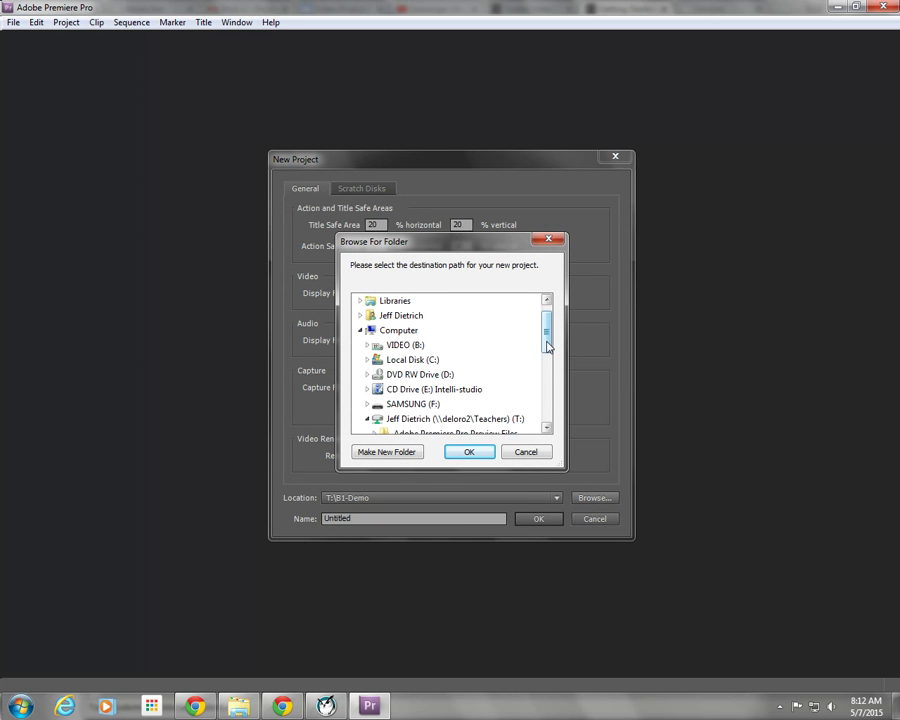
left_click_drag(548, 346, 367, 383)
left_click(430, 330)
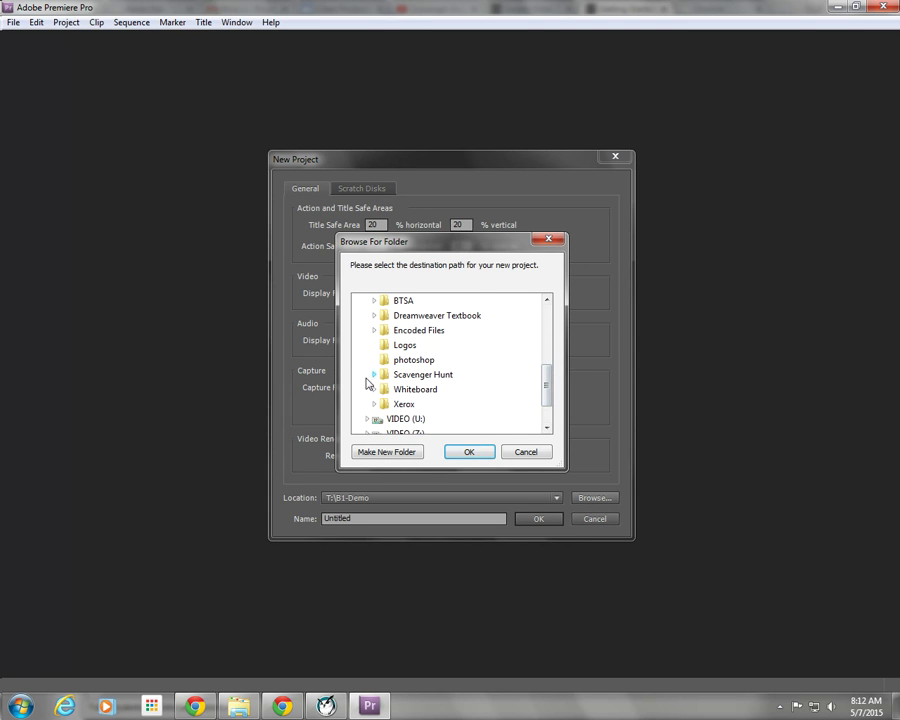
left_click(373, 374)
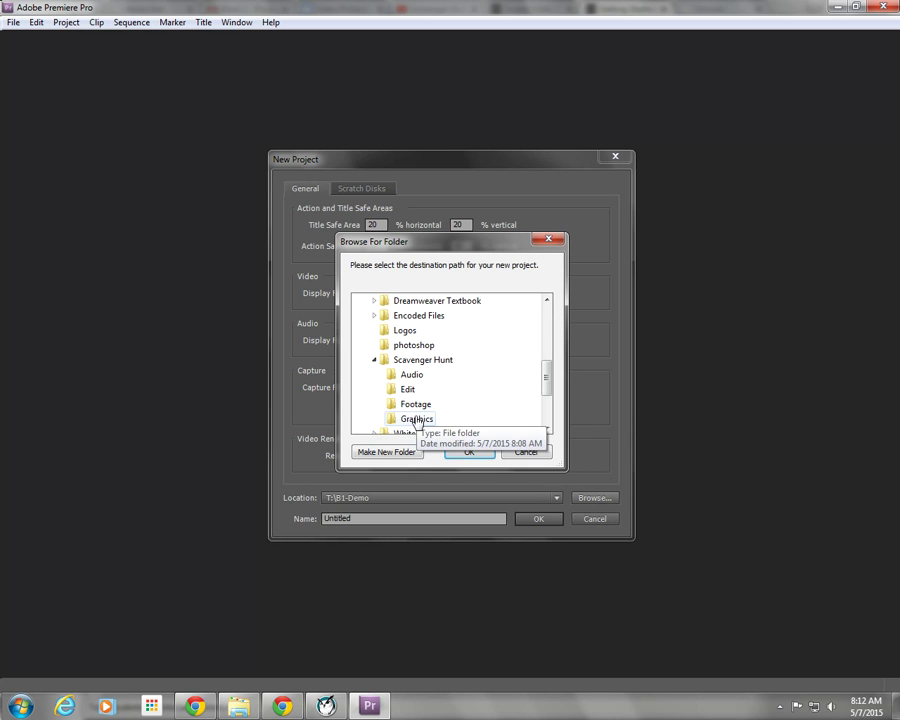
left_click(395, 394)
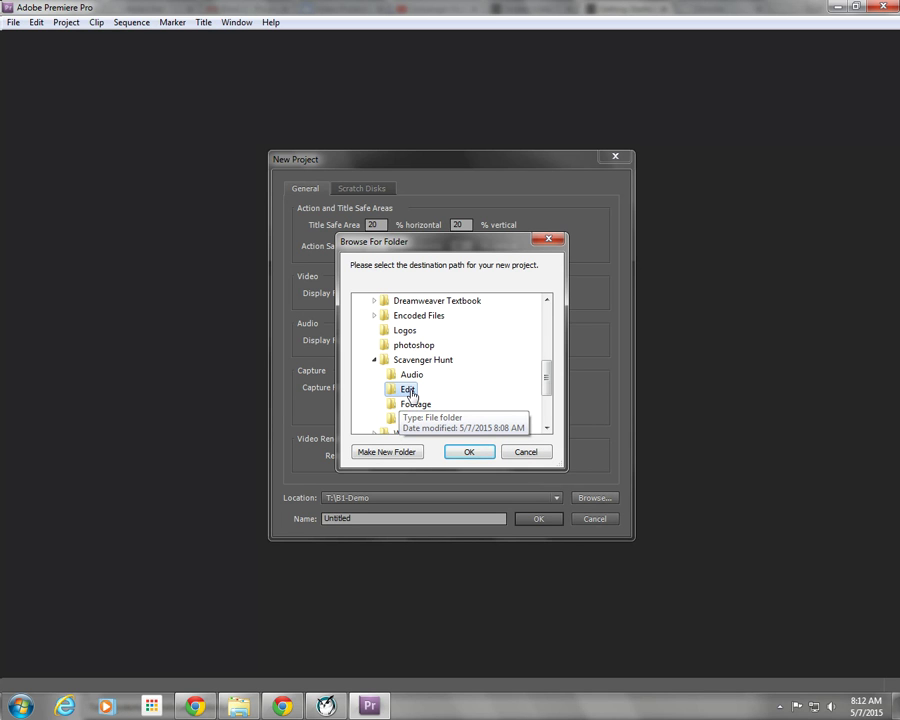
left_click(467, 453)
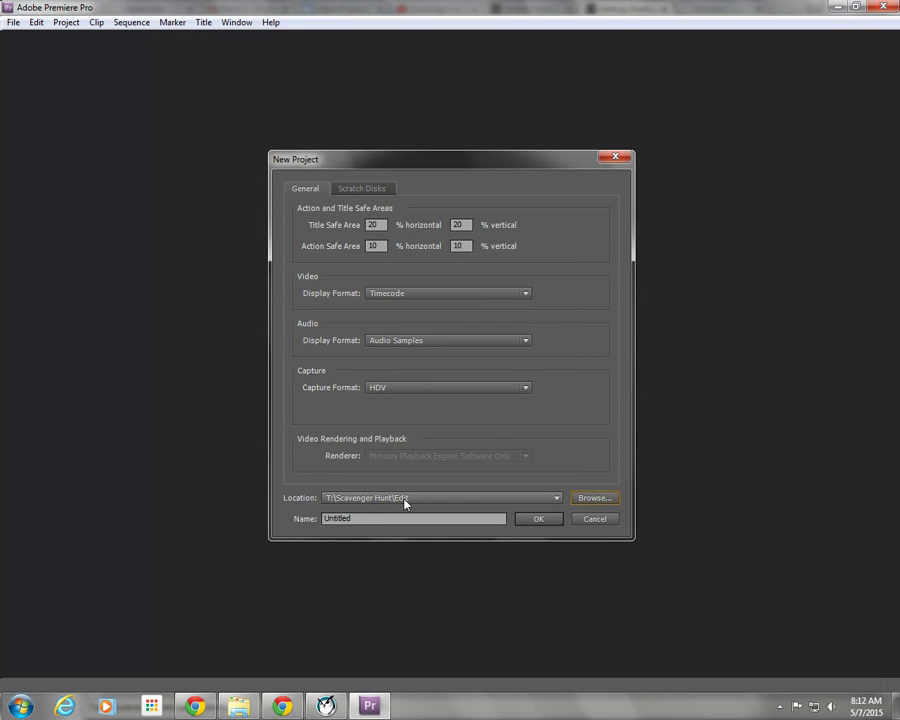
left_click_drag(367, 517, 308, 516)
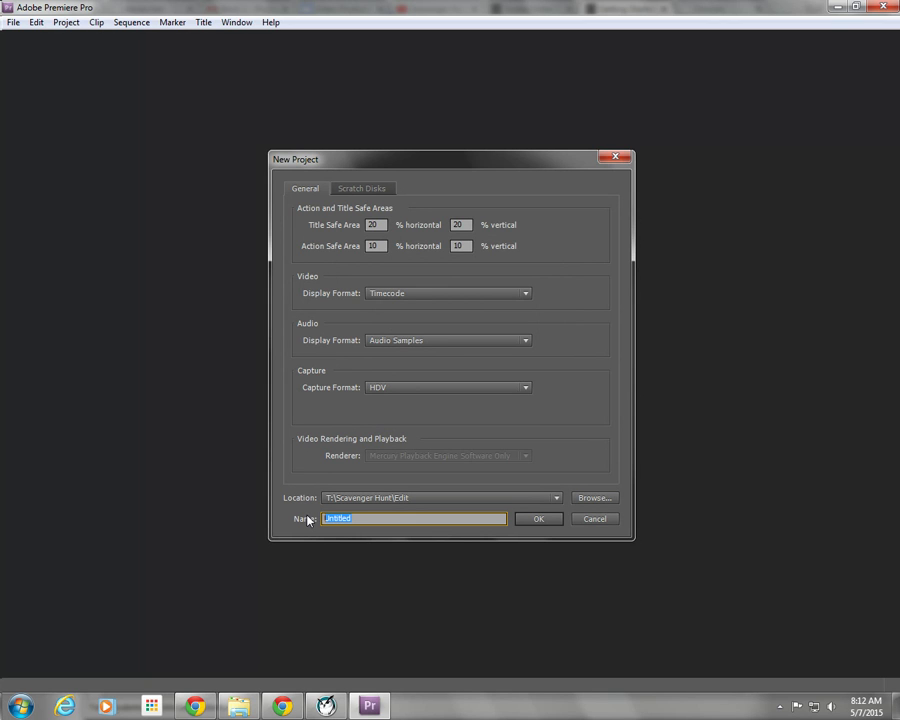
type("Zerwas_Pro")
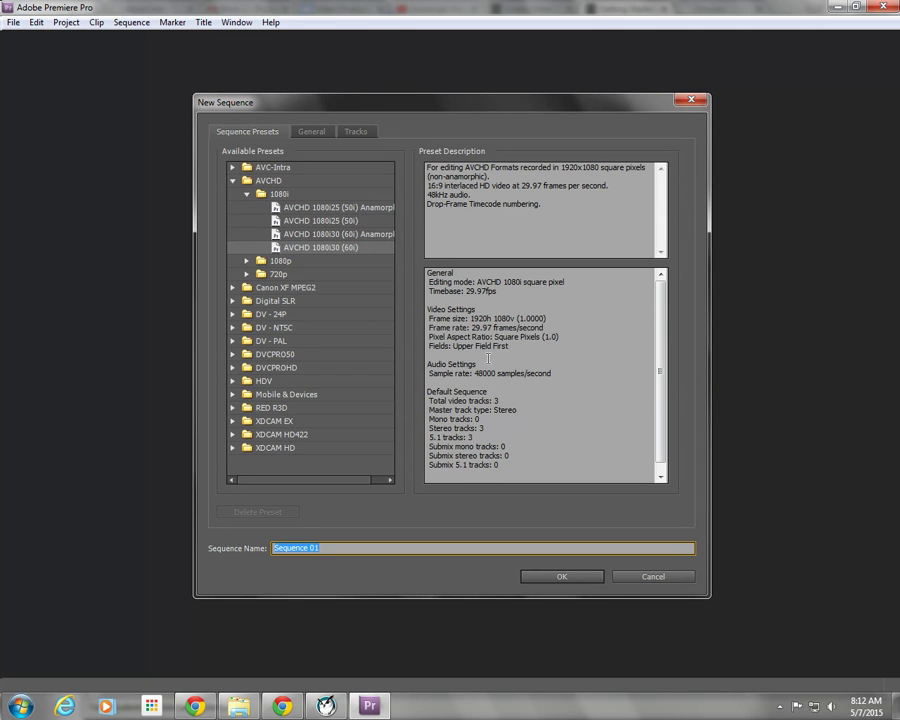
Choose the DV - NTSC Widescreen 48kHz preset and name the sequence with the student's surname and _Project 4.
left_click(234, 327)
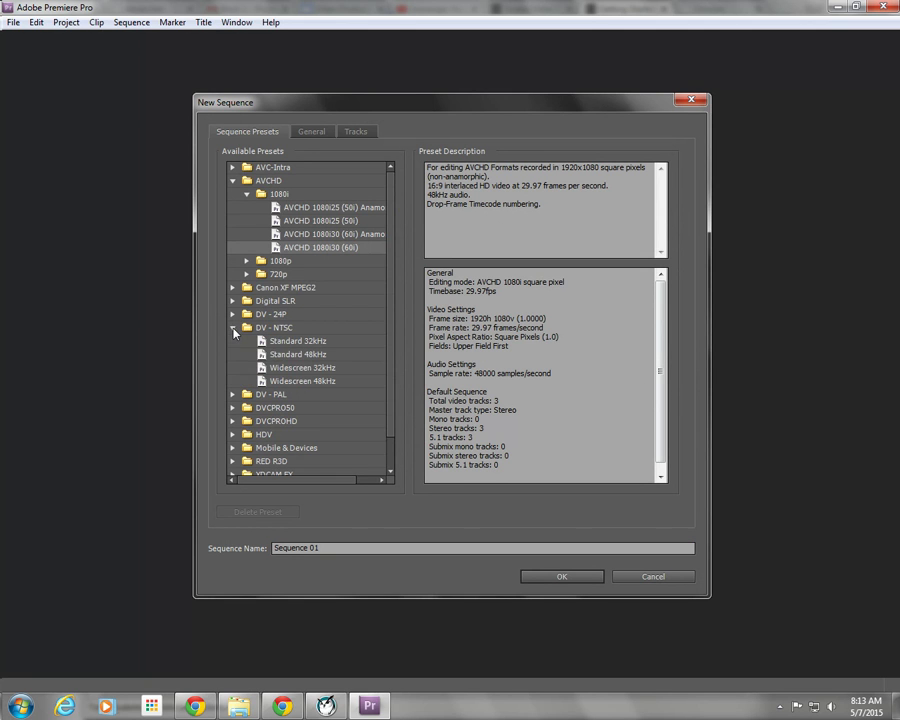
left_click(279, 355)
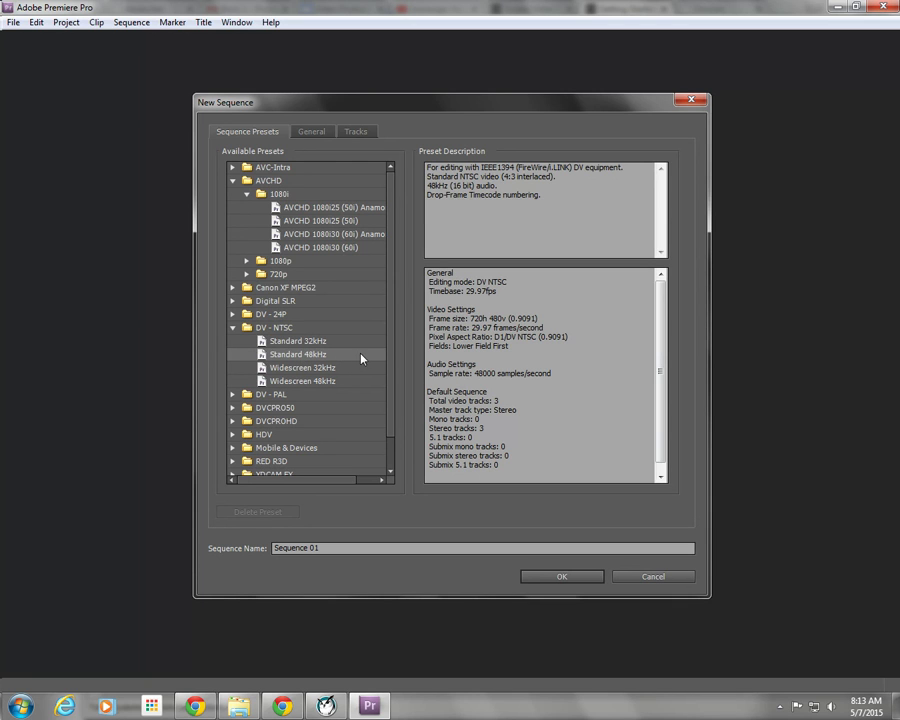
left_click(233, 168)
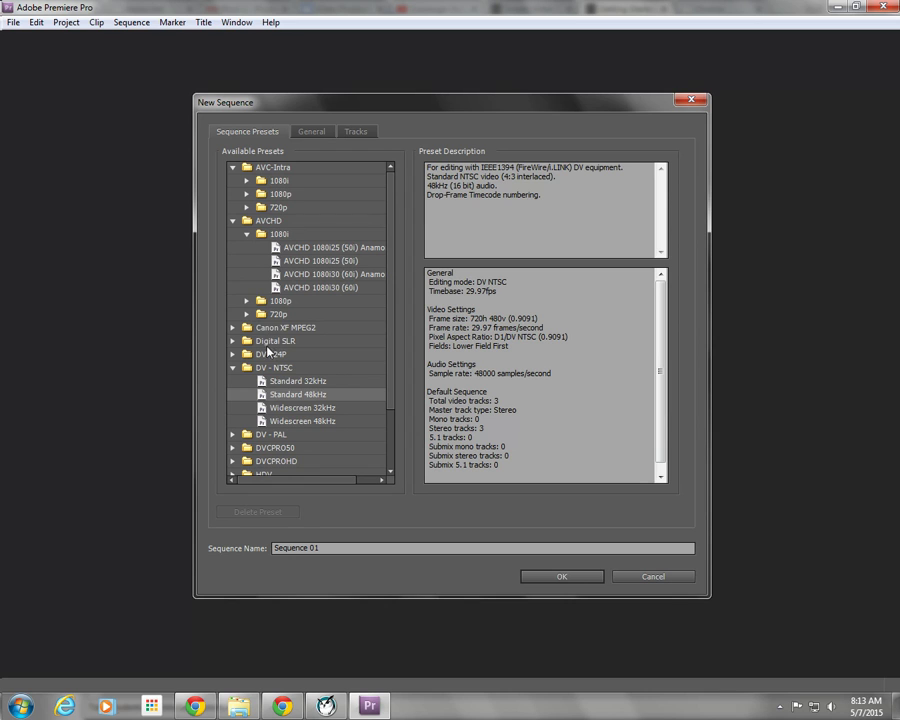
left_click(298, 410)
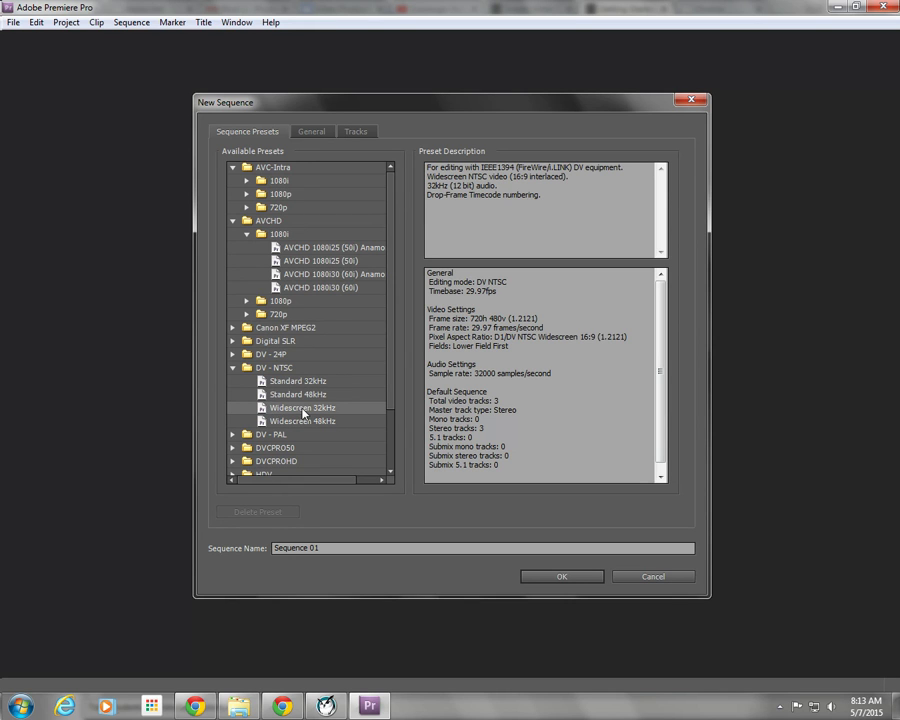
left_click(338, 422)
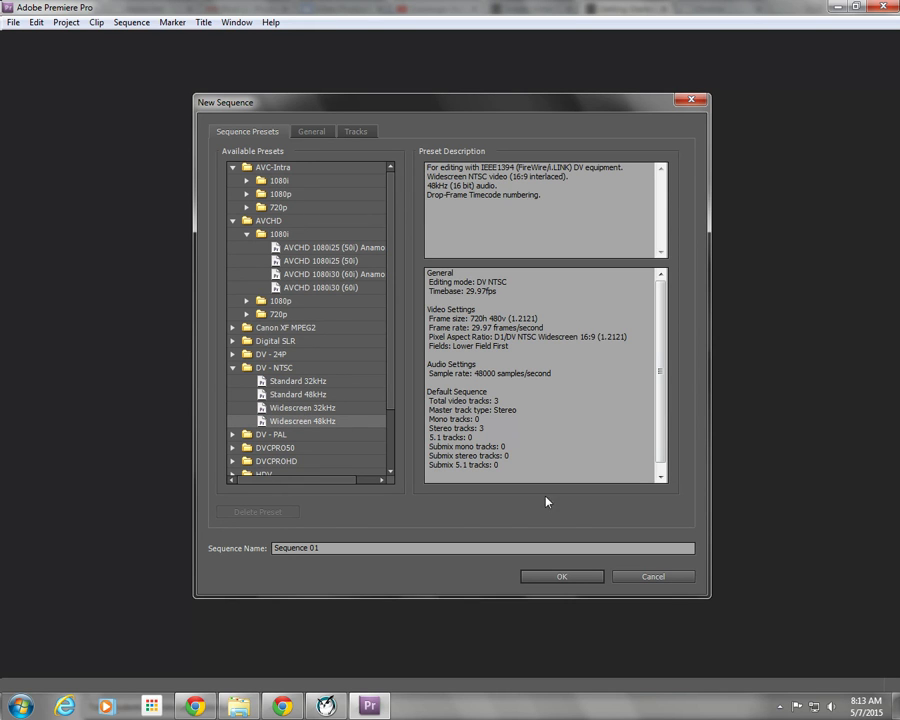
left_click_drag(330, 549, 241, 549)
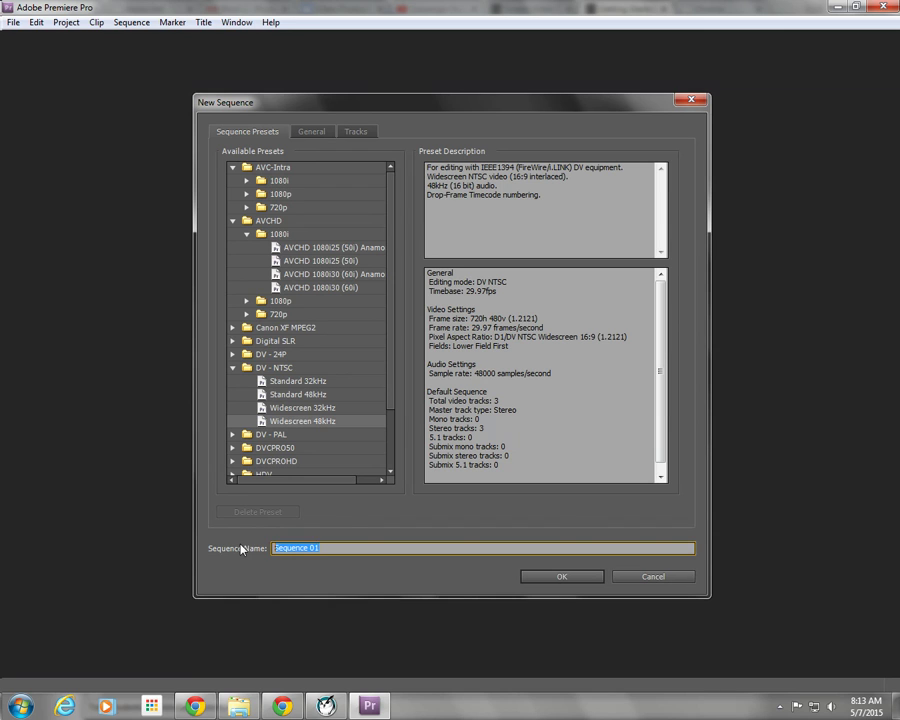
type("Z")
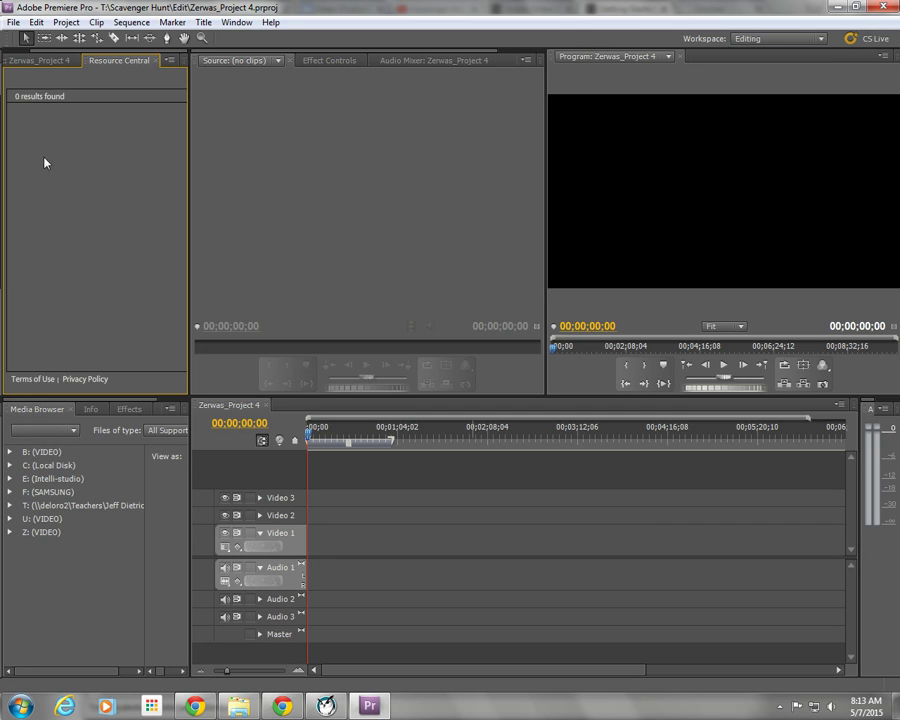
Import HDV_3643.MP4 from the Scavenger Hunt Footage folder into the Project panel.
left_click(24, 60)
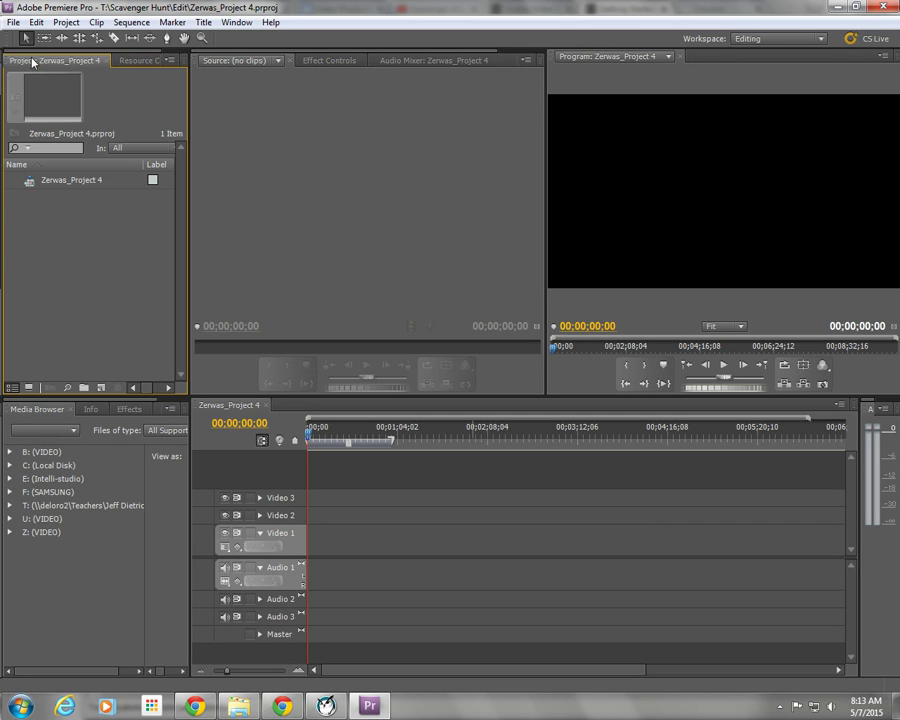
double_click(69, 265)
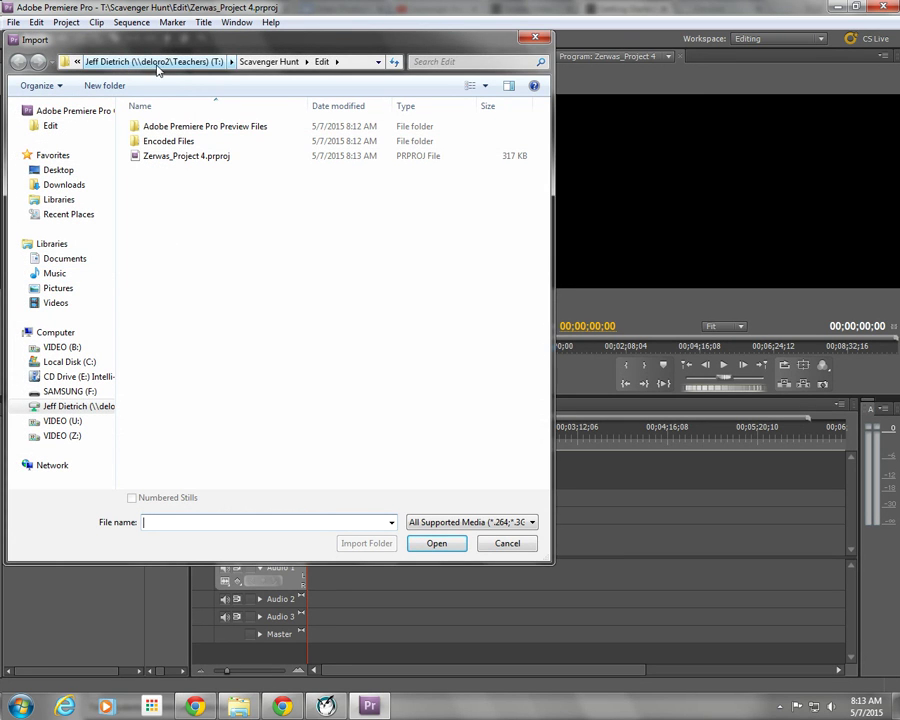
left_click(270, 61)
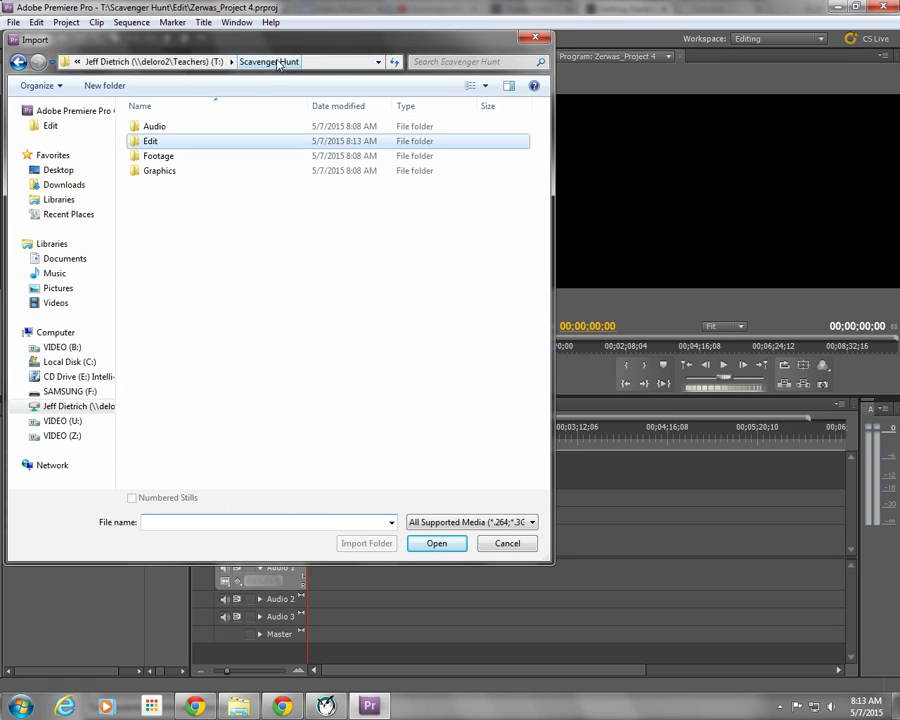
double_click(152, 156)
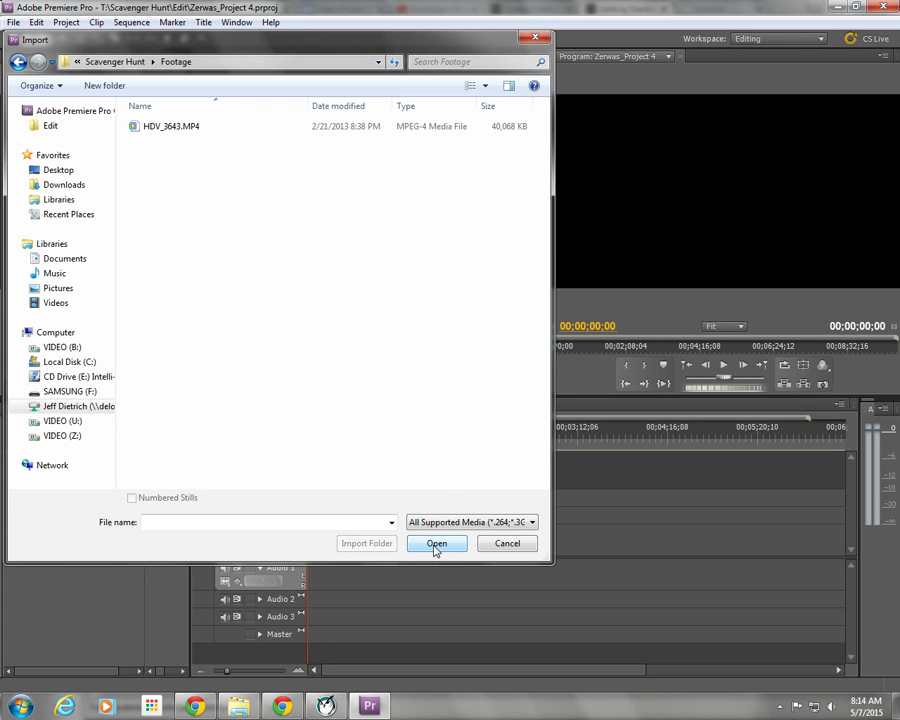
left_click(151, 126)
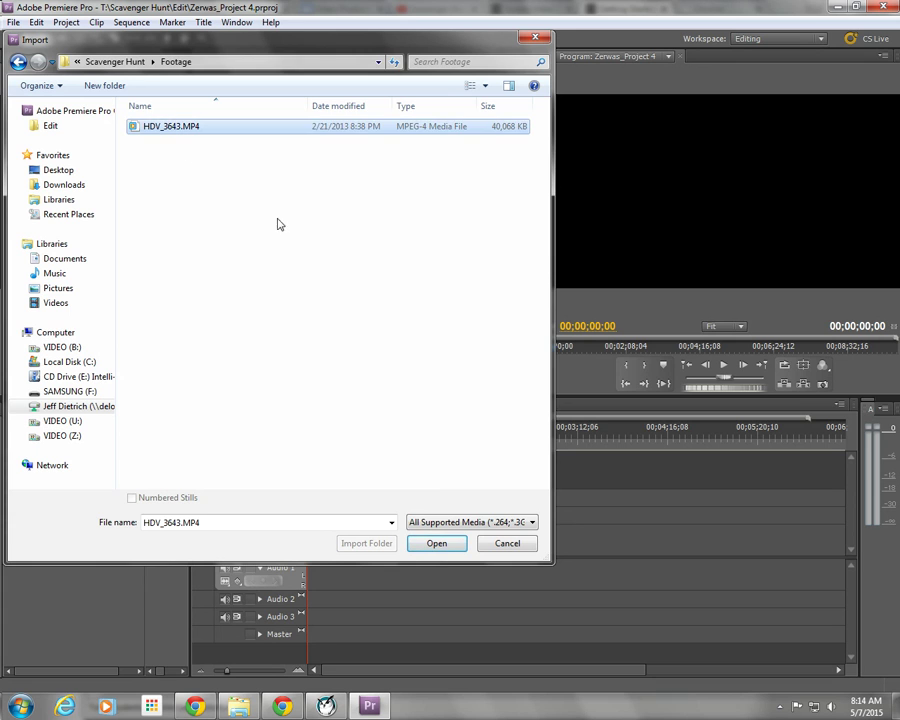
left_click(440, 542)
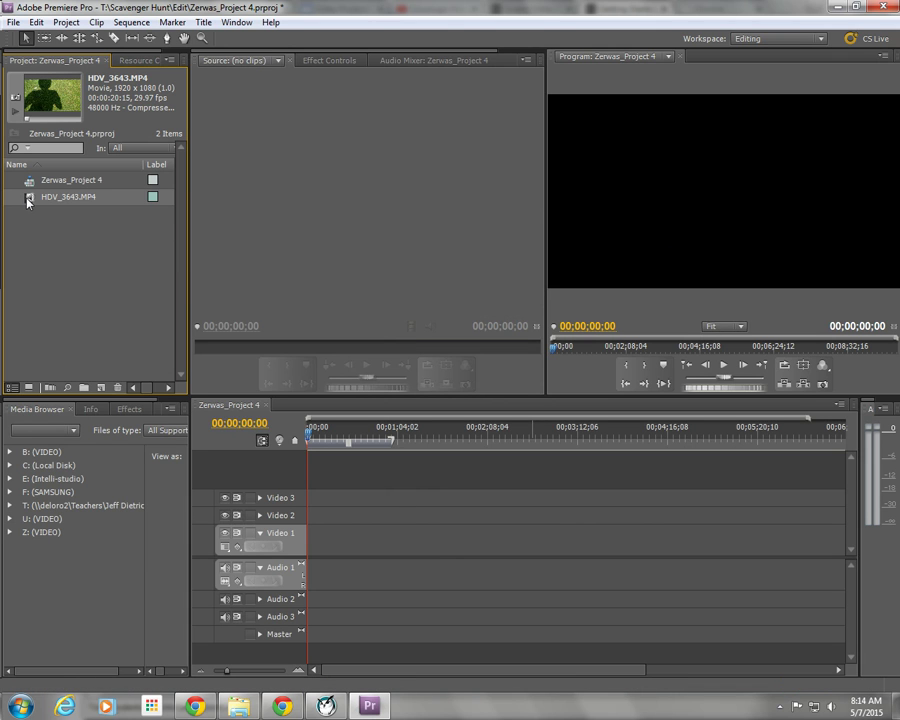
In the Source monitor, mark HDV_3643.MP4 with In at 03:24 and Out at 09:24.
left_click_drag(27, 201, 248, 231)
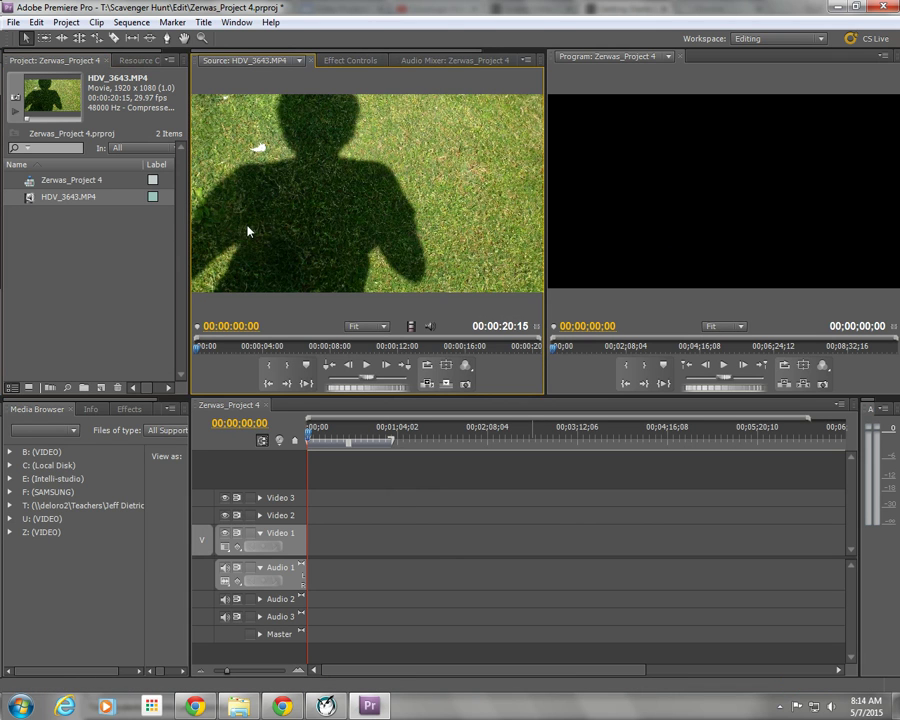
left_click_drag(196, 346, 360, 352)
left_click(268, 365)
left_click(262, 350)
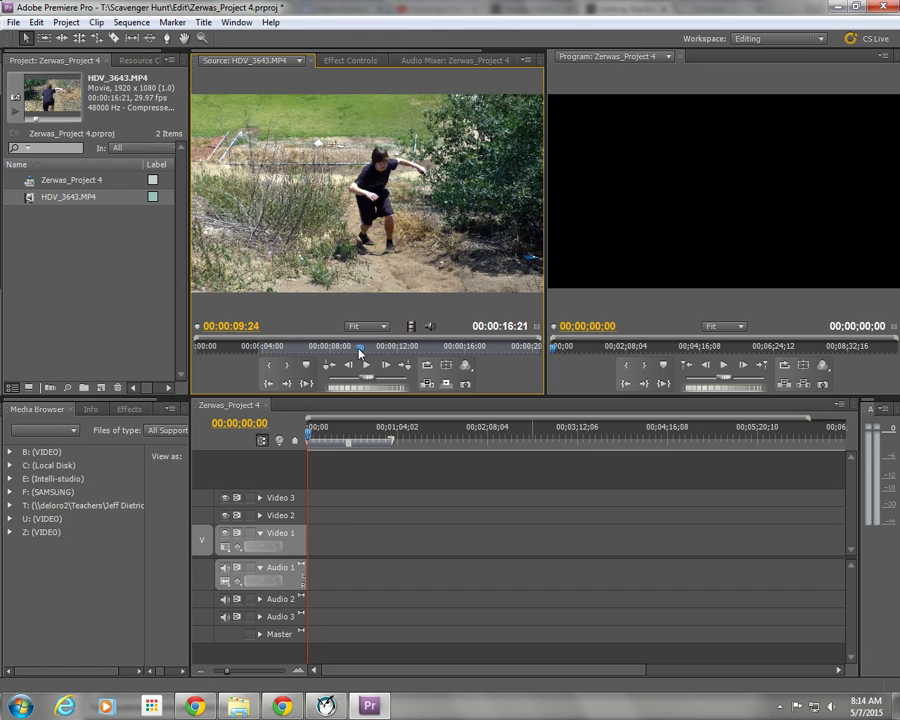
key("o")
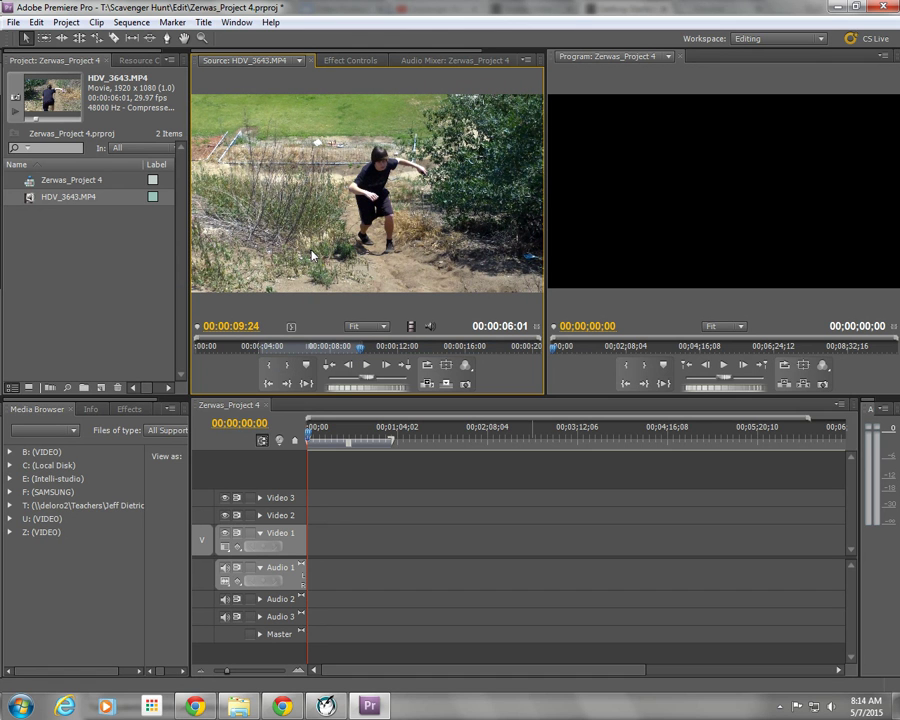
Place the trimmed clip at the start of Video 1 and scrub the Program monitor to preview it.
left_click_drag(313, 222, 315, 542)
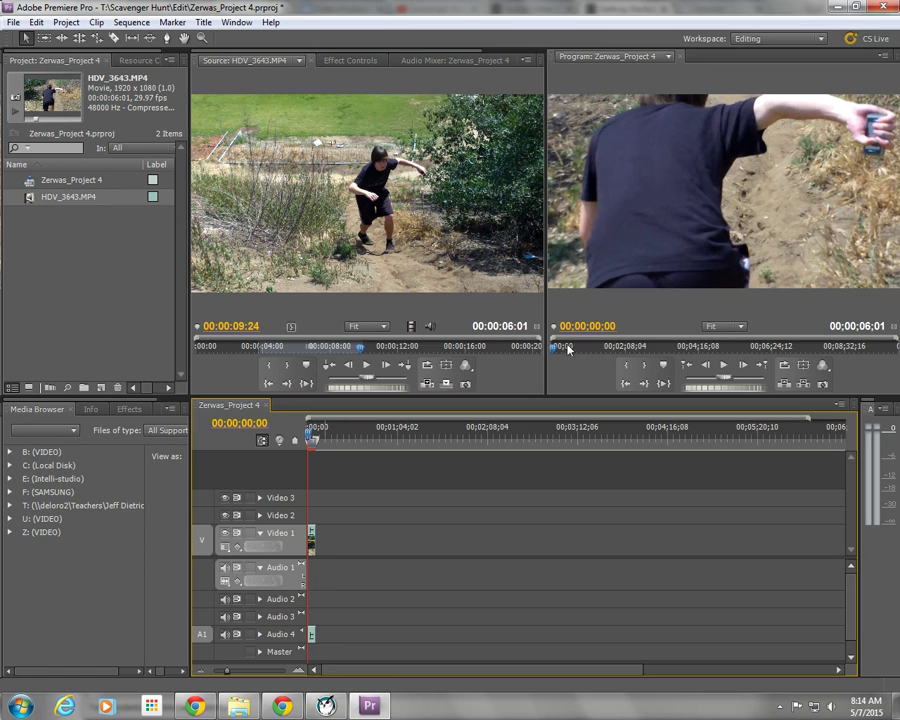
left_click(601, 347)
left_click_drag(601, 347, 554, 347)
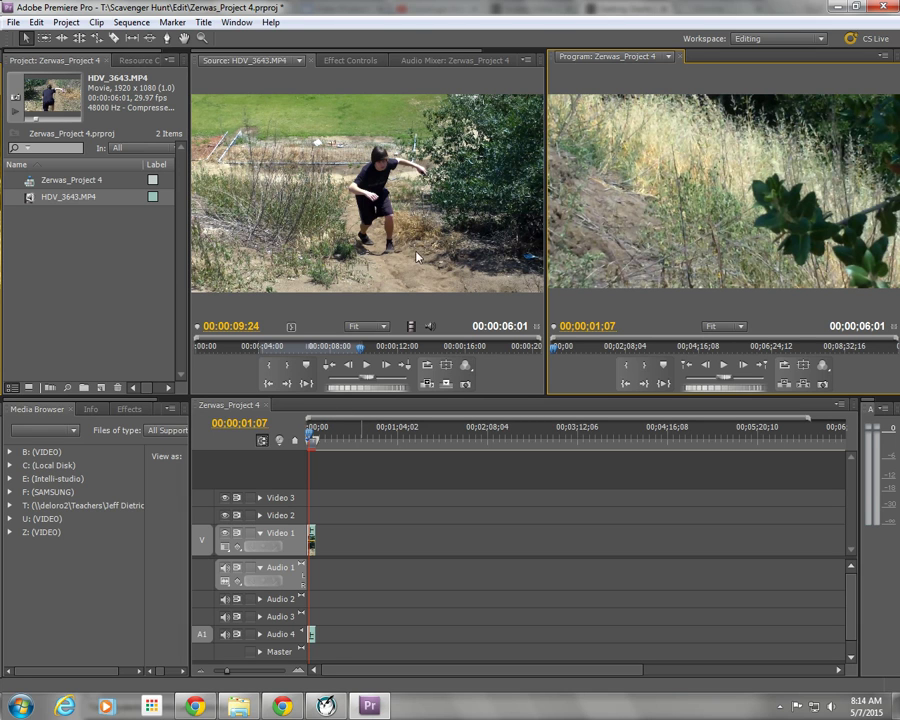
left_click(29, 199)
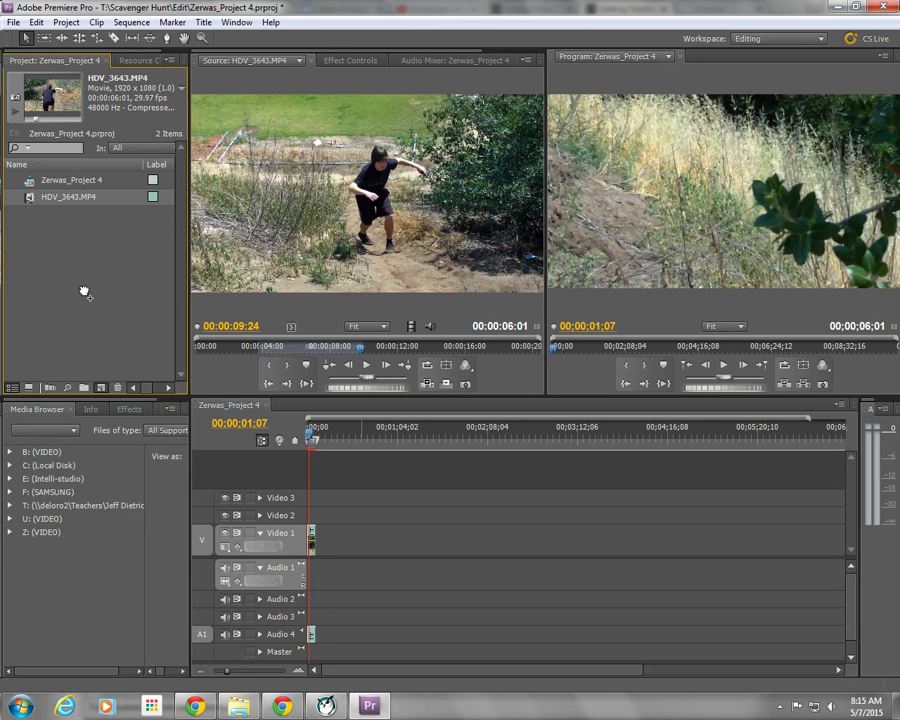
Create a new sequence matching the 1920x1080 clip and delete the old 720x480 sequence.
left_click_drag(85, 292, 100, 387)
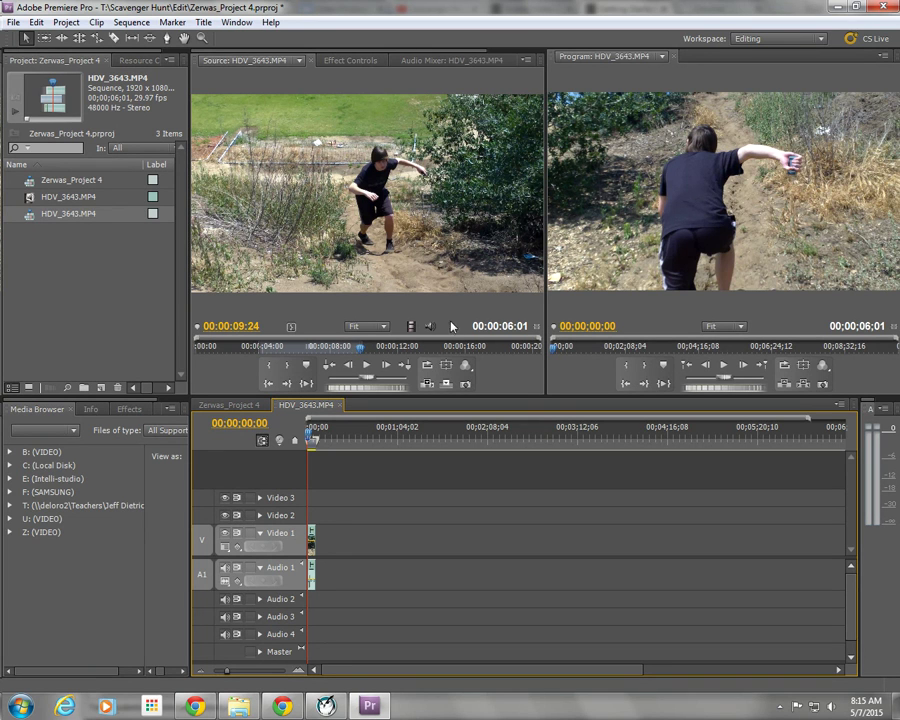
left_click(49, 185)
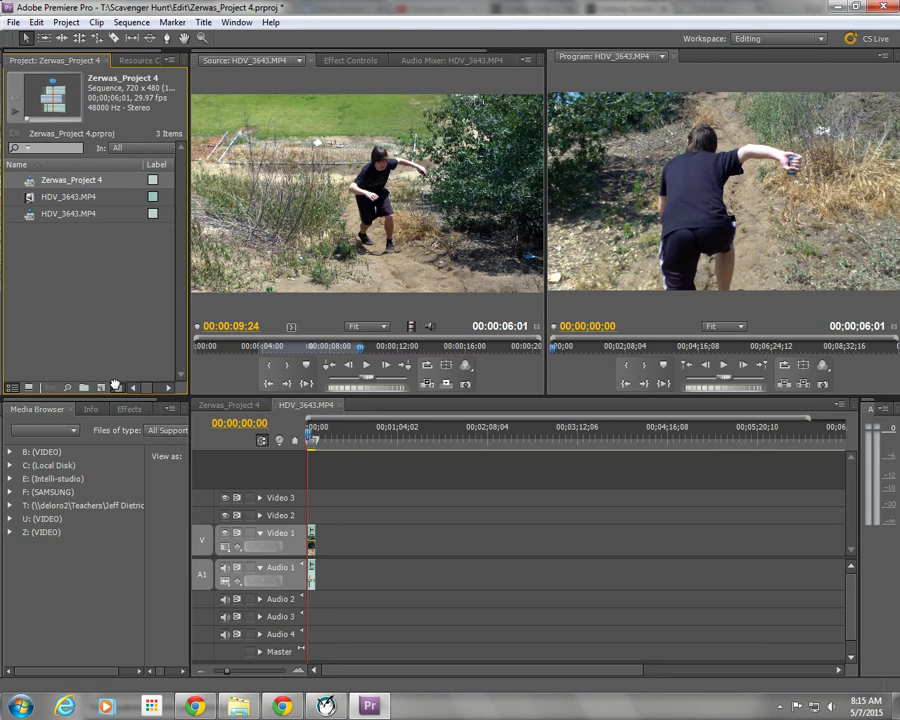
key("Delete")
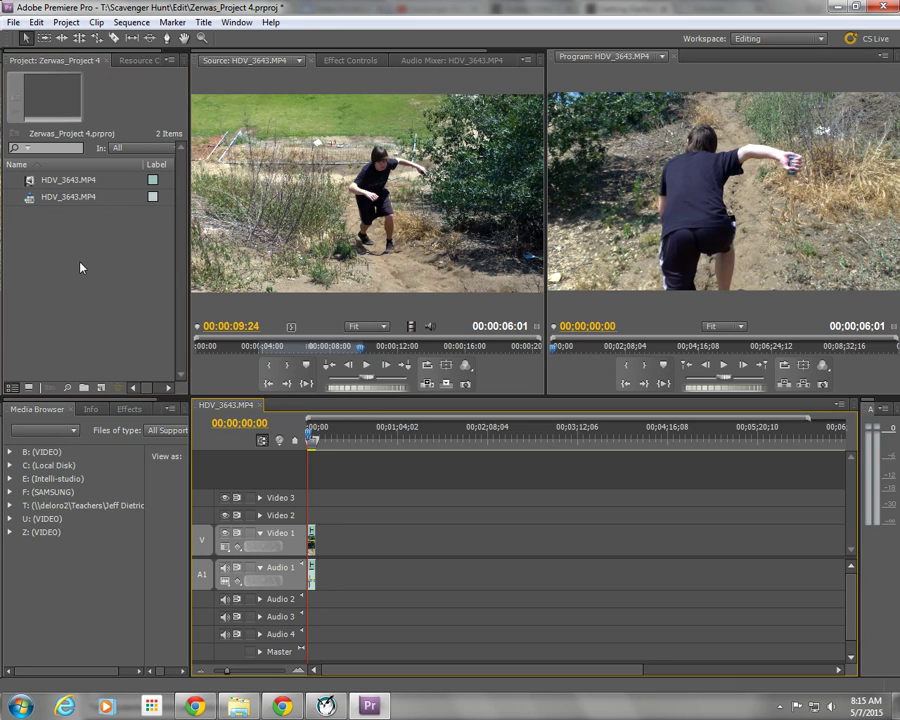
Rename the new HDV_3643.MP4 sequence to the student's surname plus _Project 4.
left_click(58, 199)
left_click(58, 199)
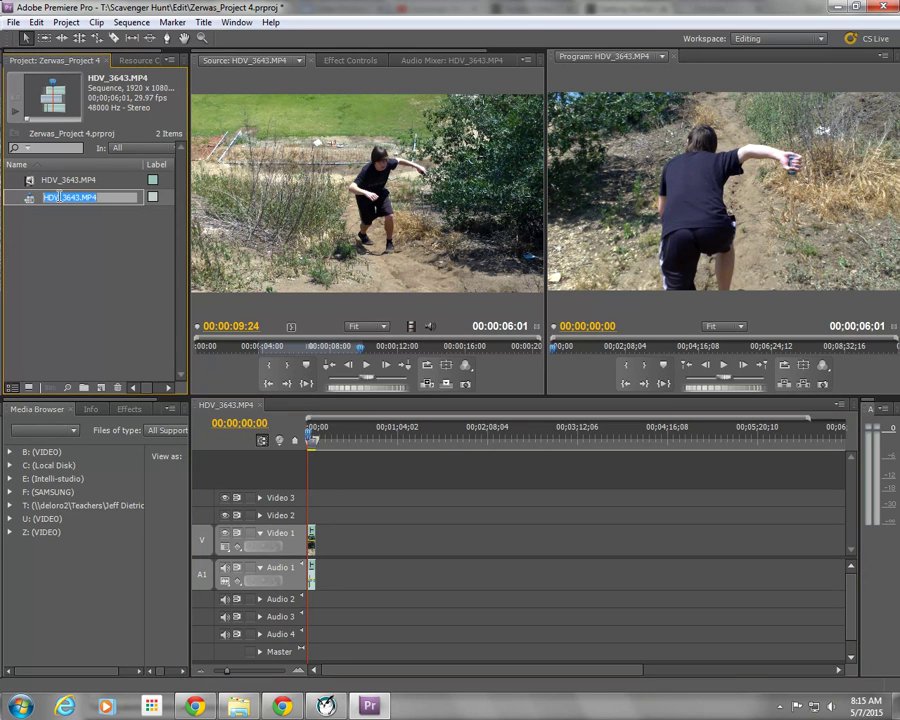
type("Zerwas_Project 4")
key("Return")
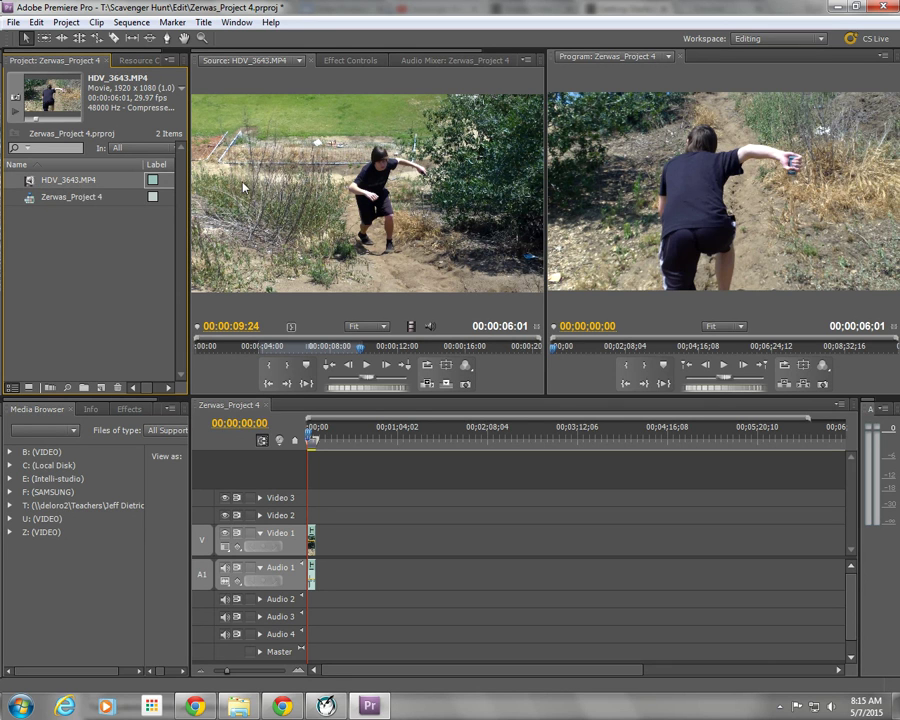